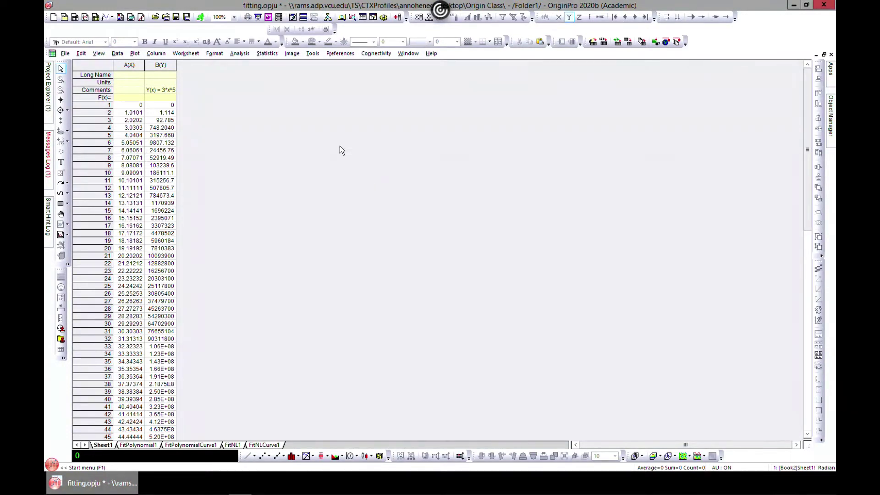
Step: Open Analysis > Fitting > Simulate Curve and expand its function category list
left_click(269, 54)
mouse_move(244, 55)
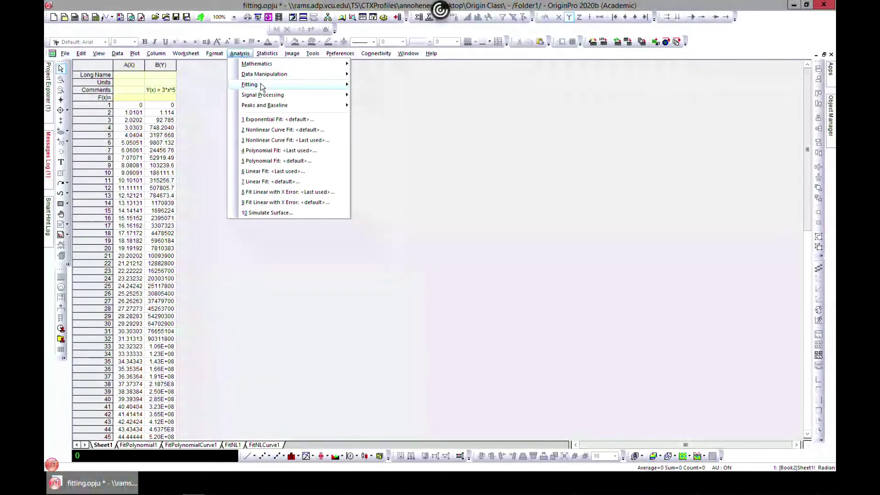
mouse_move(261, 85)
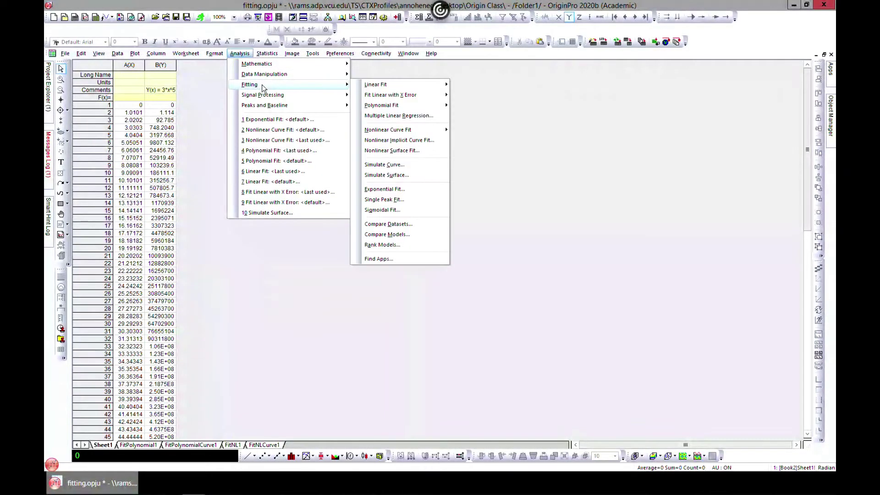
left_click(401, 165)
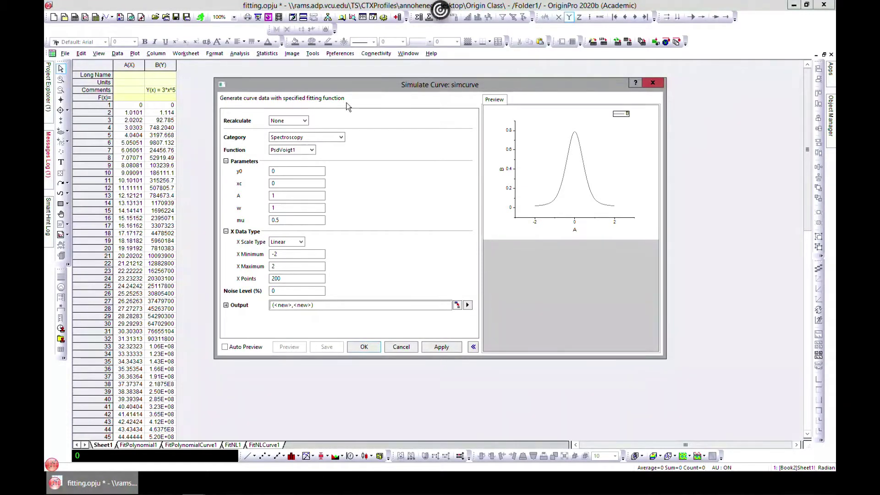
left_click(341, 139)
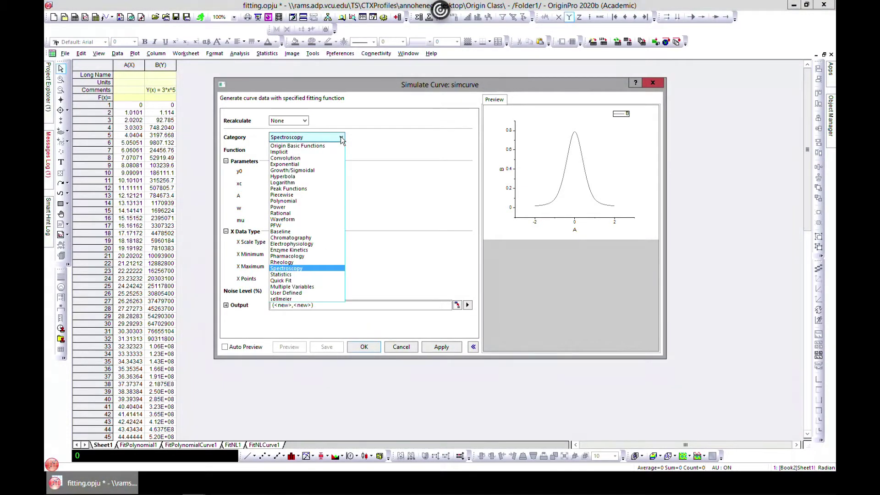
Step: Switch to the Polynomial category with Auto Preview on and choose the Poly5 function
left_click(317, 201)
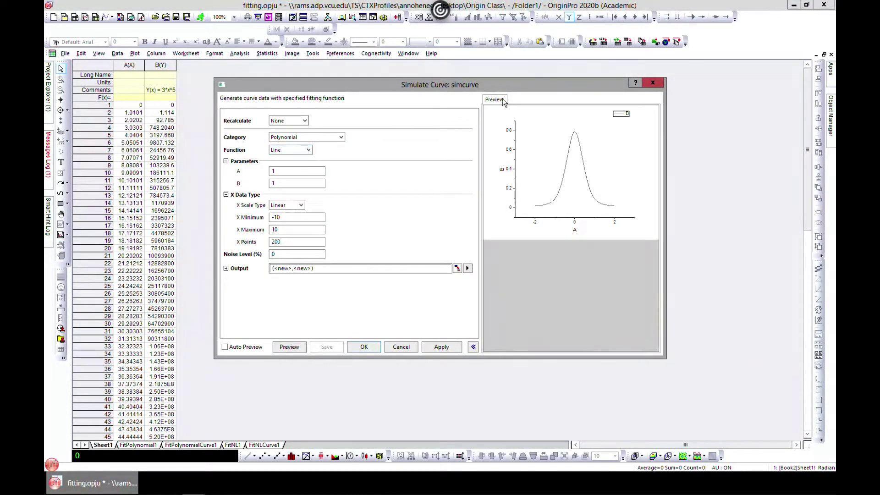
left_click(225, 347)
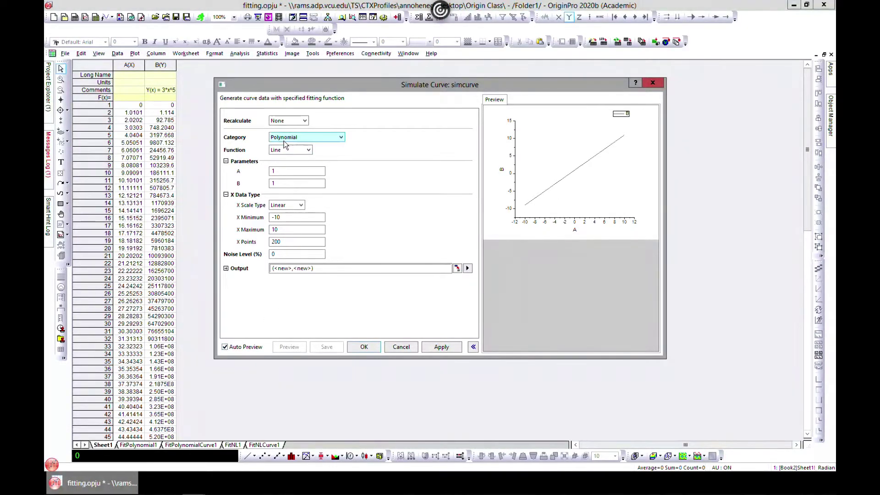
left_click(309, 152)
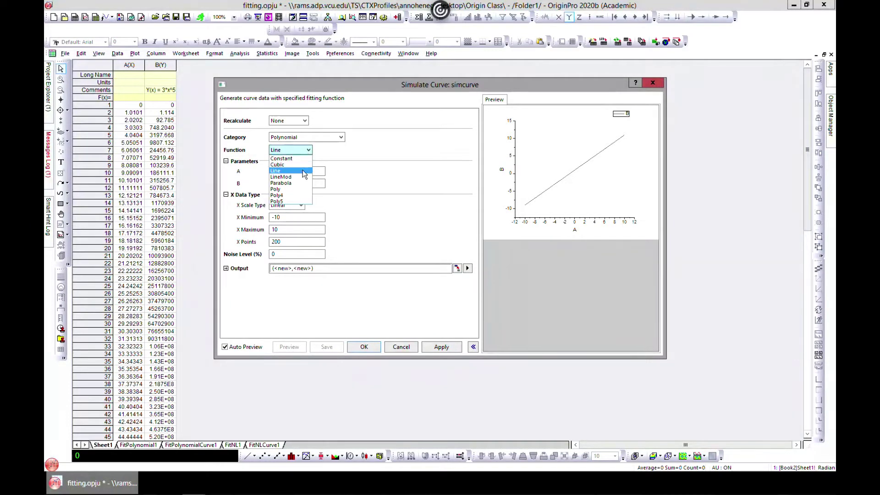
left_click(299, 202)
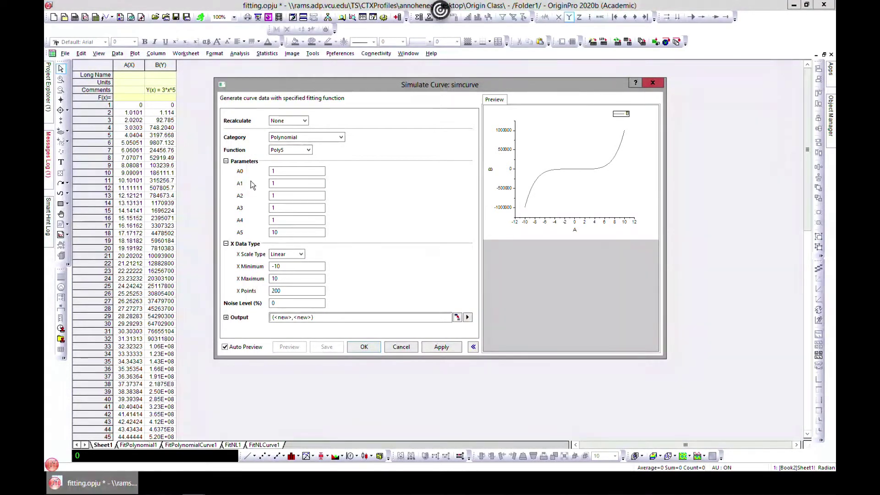
Step: Set the Poly5 parameters to A0 = 2, A1 = 1100 and A2 = 1000, clearing A3
double_click(281, 172)
type("2")
double_click(278, 184)
type("1100")
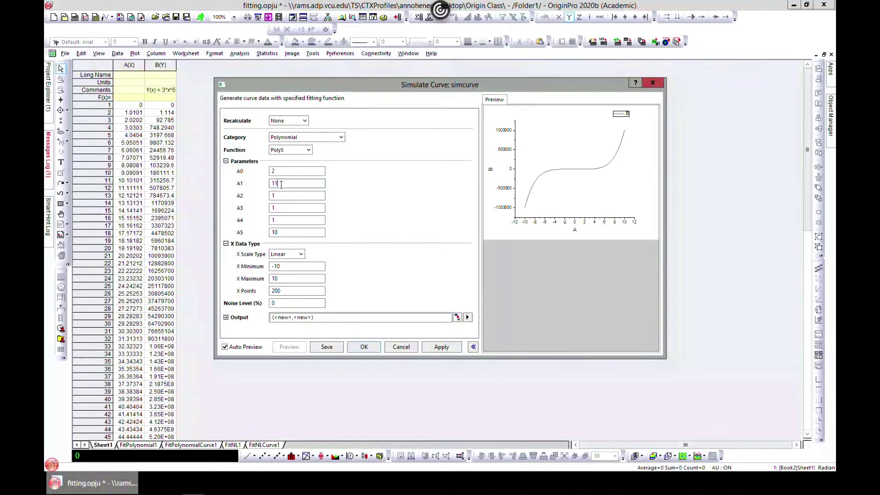
double_click(284, 196)
type("1000")
double_click(289, 209)
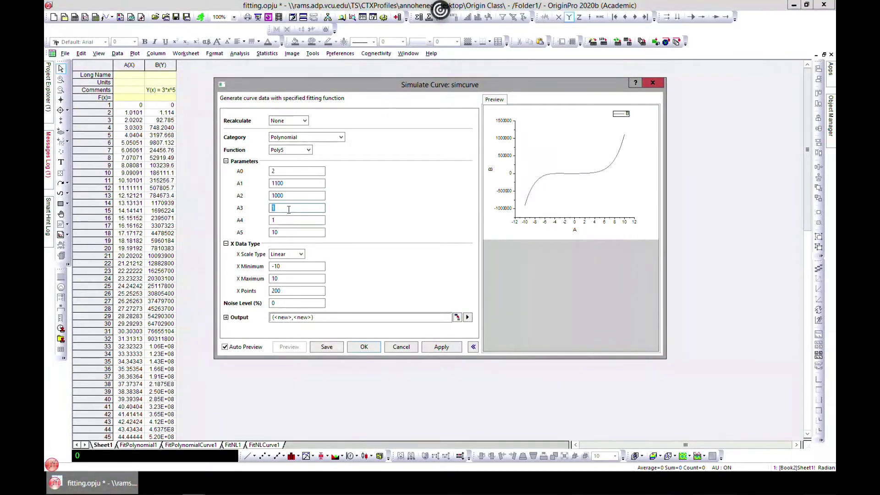
type("1")
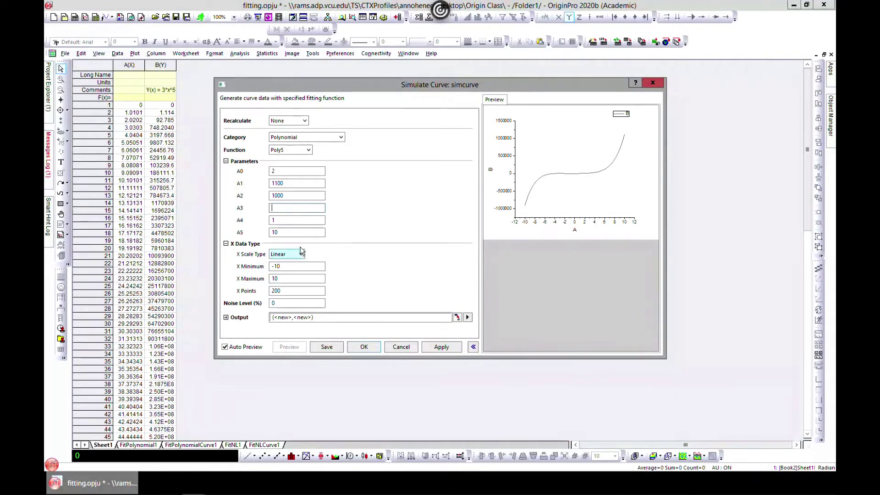
left_click(292, 254)
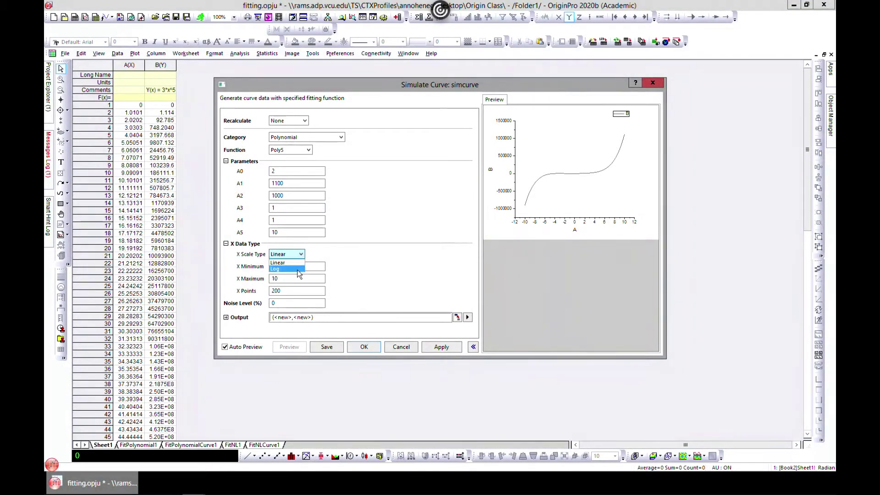
left_click(297, 269)
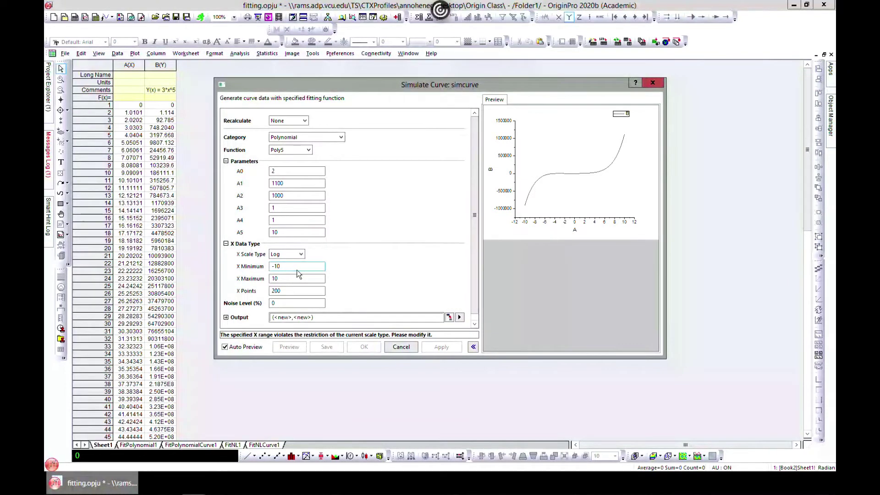
left_click(298, 255)
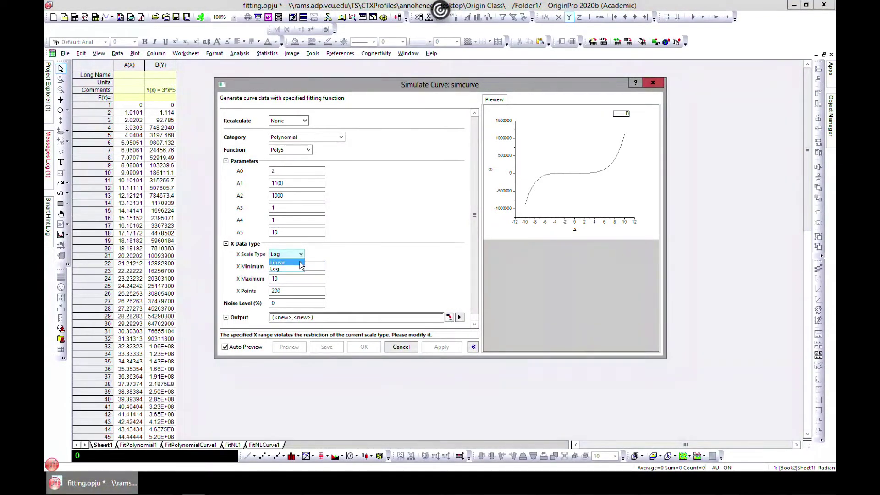
left_click(300, 263)
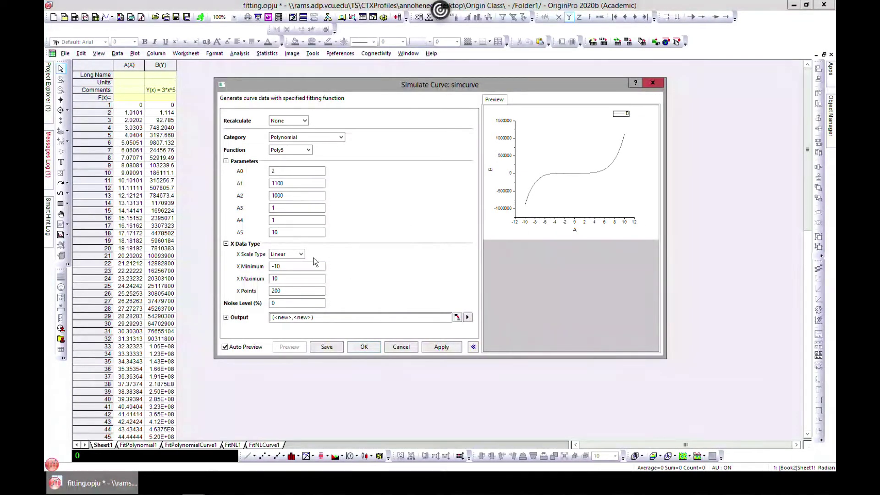
left_click(341, 139)
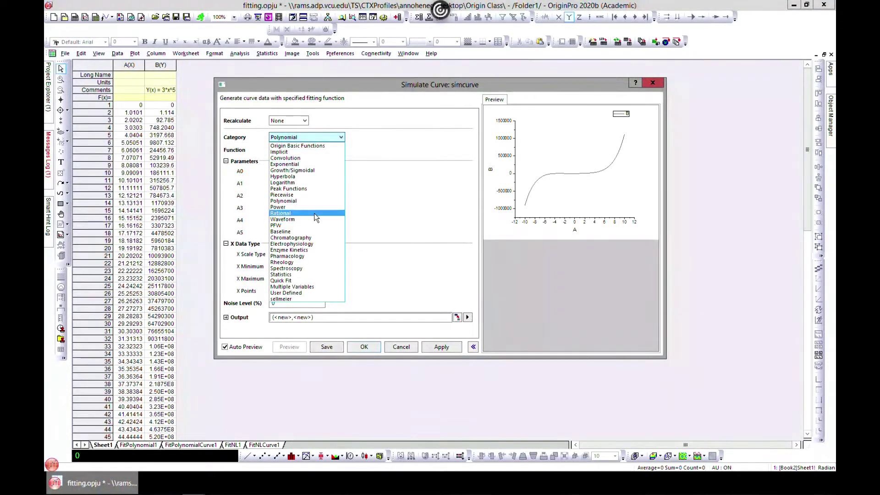
Step: Simulate the Spectroscopy Voigt function into a New Book and apply to create its graph
left_click(303, 269)
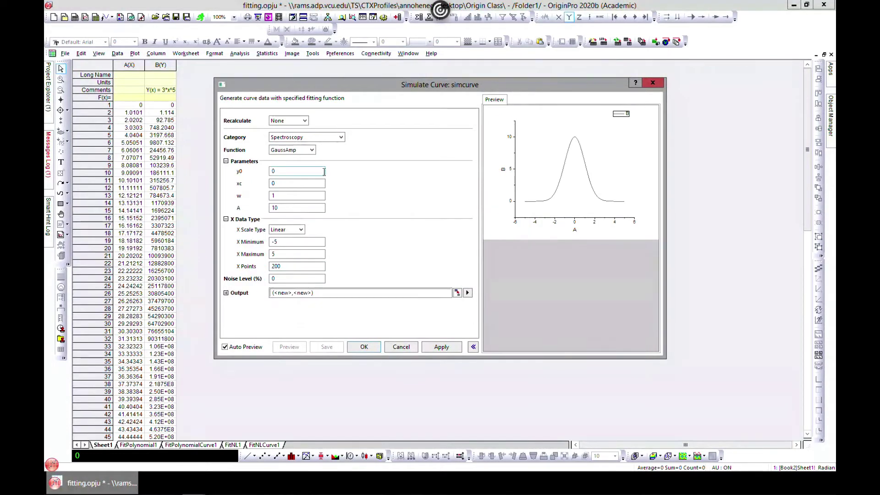
left_click(309, 151)
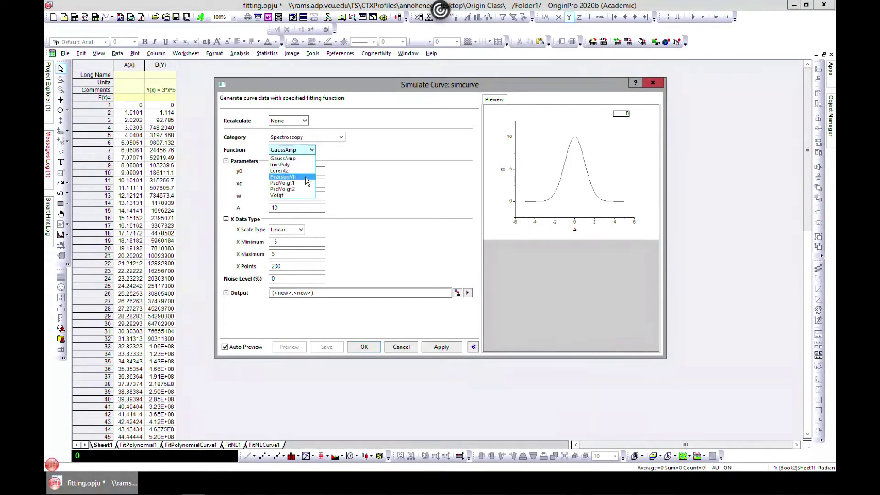
left_click(300, 195)
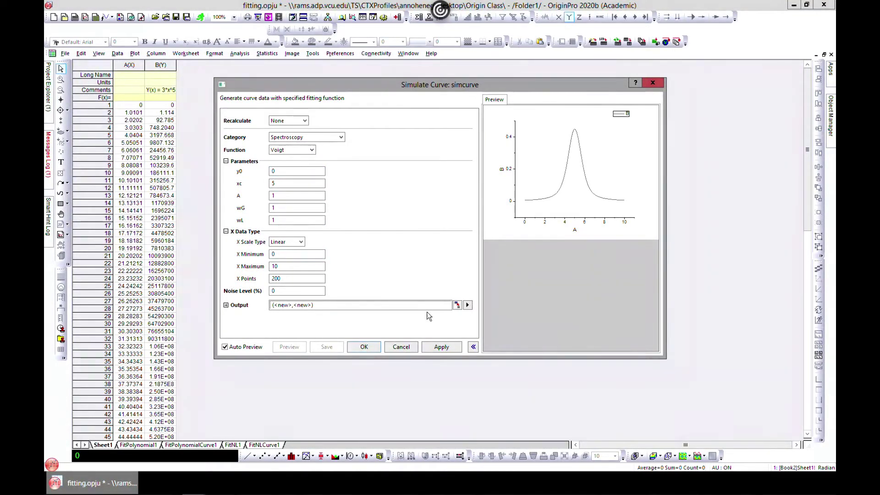
left_click(467, 306)
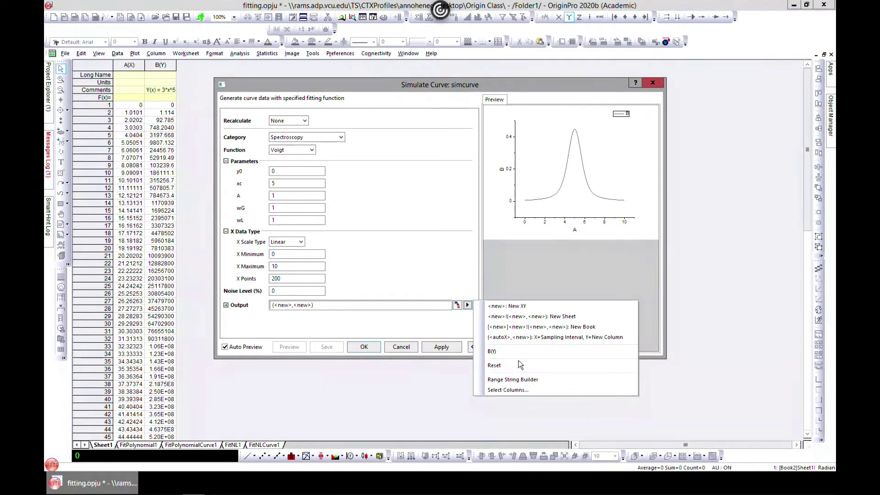
left_click(531, 326)
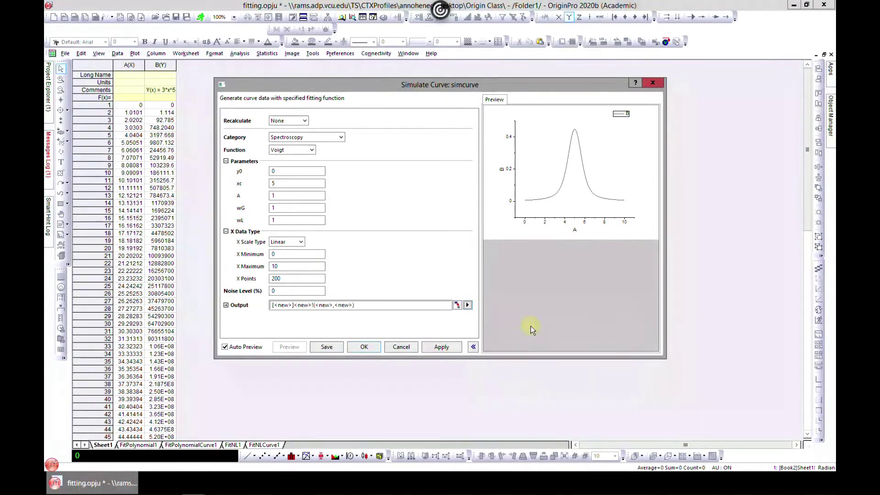
left_click(441, 347)
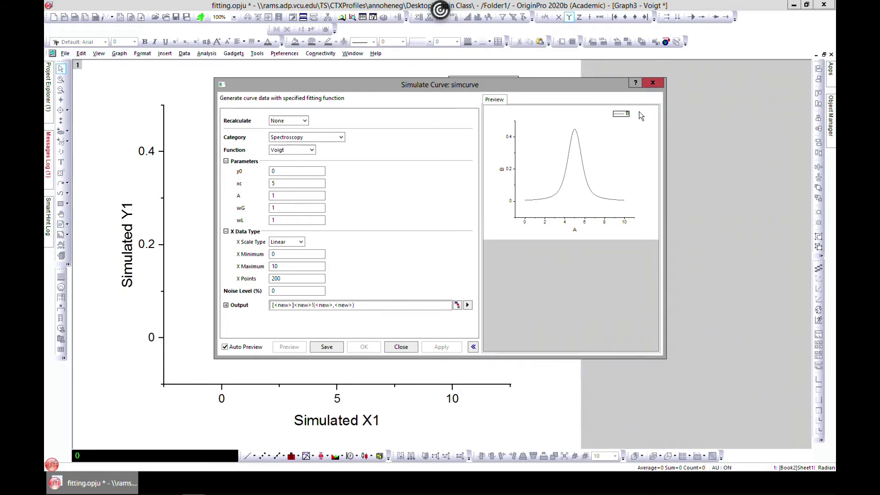
Step: Close Simulate Curve and maximize the Graph3 - Voigt window to fill the workspace
left_click(653, 84)
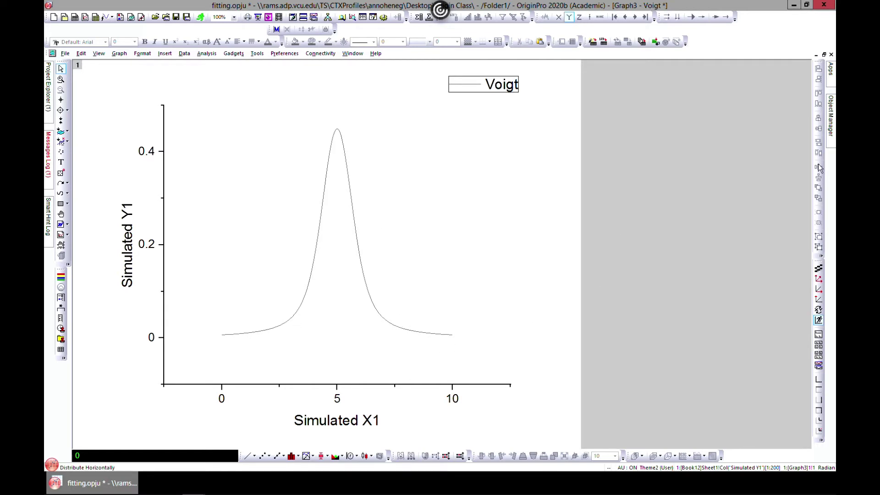
left_click(824, 55)
left_click(407, 147)
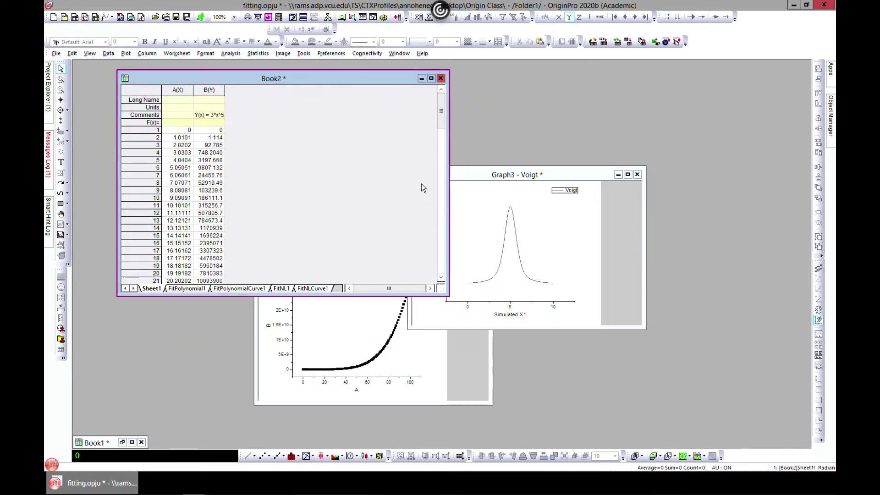
left_click(627, 175)
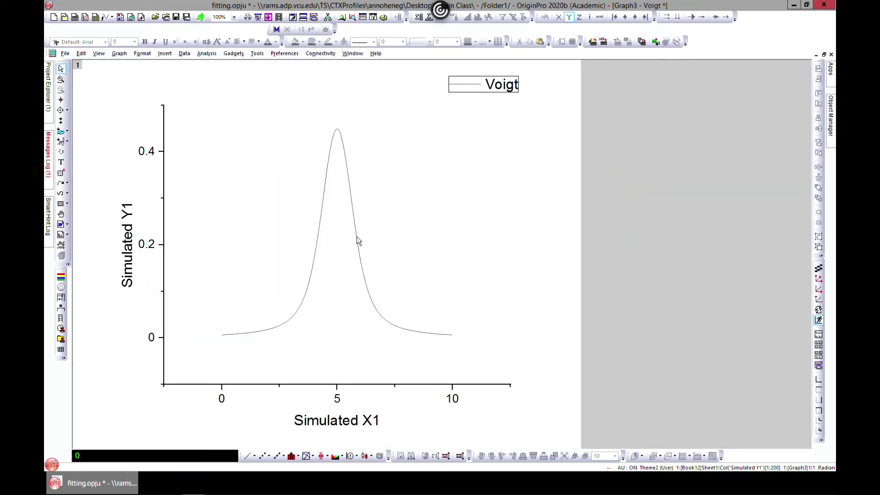
Step: Jump from the Voigt curve's Plot Details to its workbook, then launch Simulate Surface
double_click(357, 236)
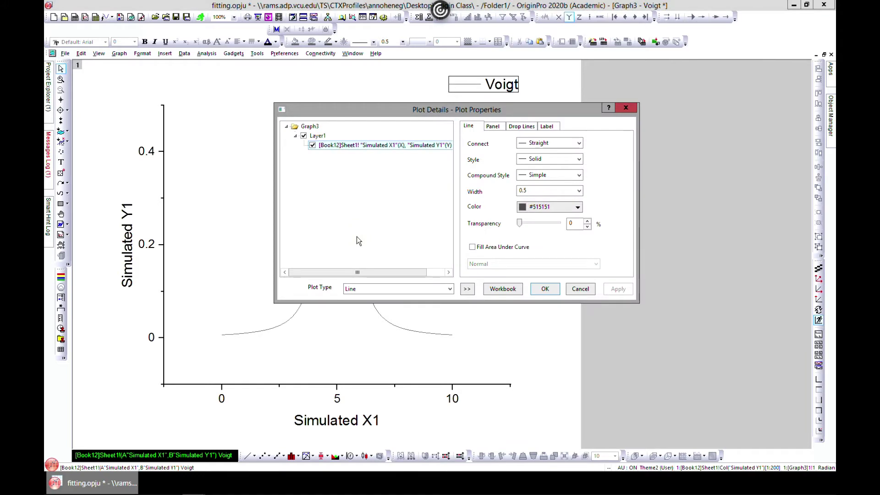
left_click(500, 290)
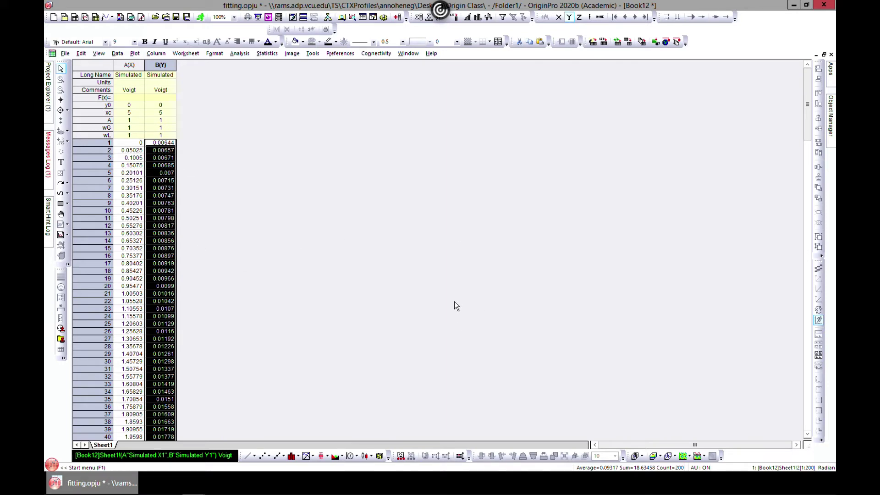
left_click(268, 54)
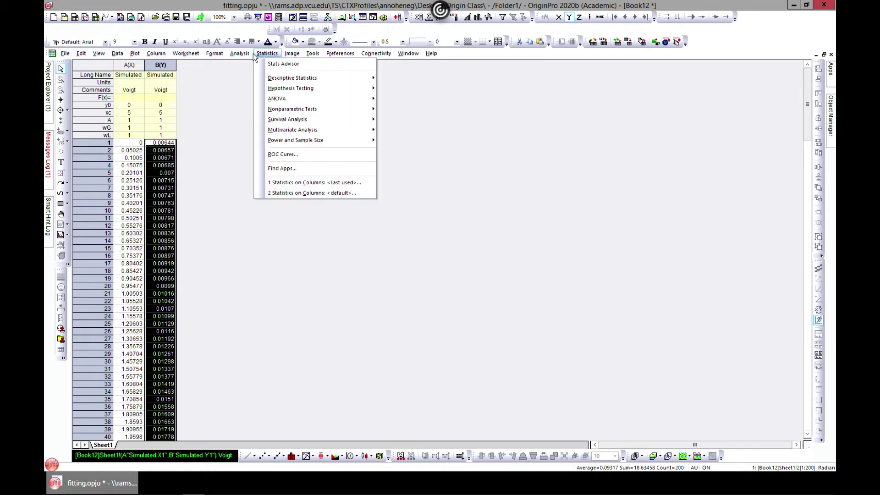
mouse_move(246, 55)
mouse_move(269, 84)
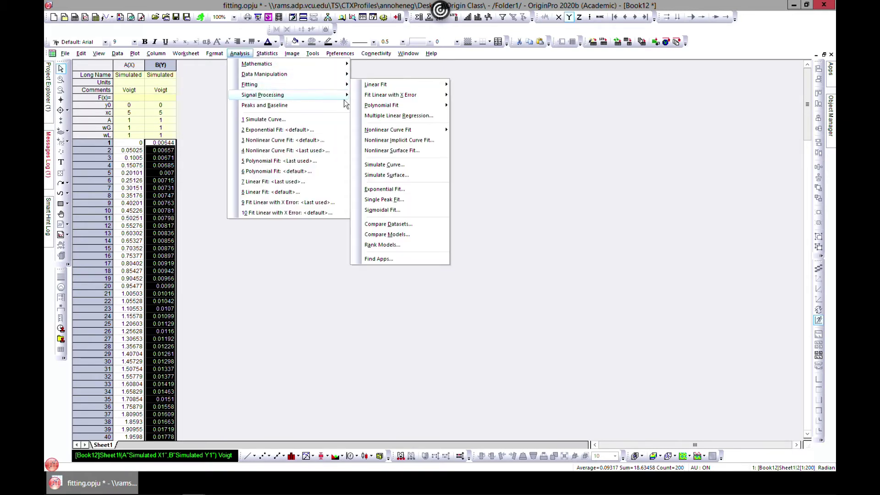
left_click(390, 175)
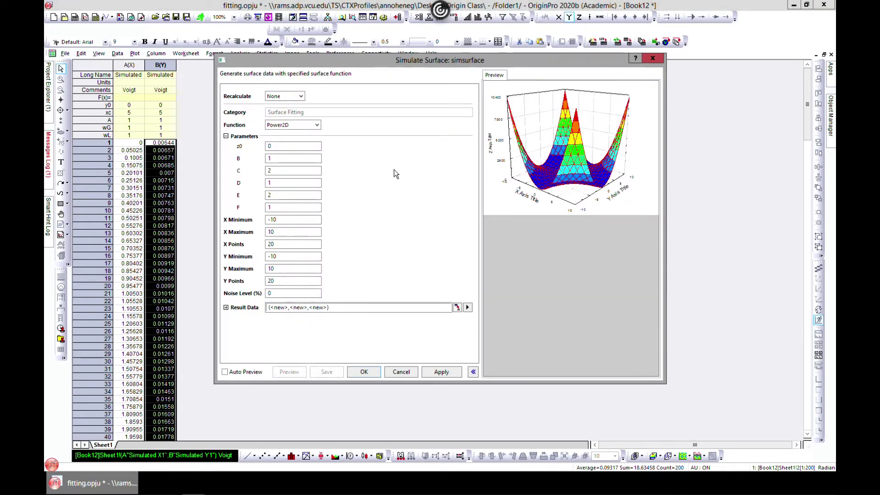
Step: With Auto Preview on, try Extreme2D, Cosine, Fourier2D and Gaussian2D, then settle on Poly2D
left_click(225, 372)
left_click(317, 125)
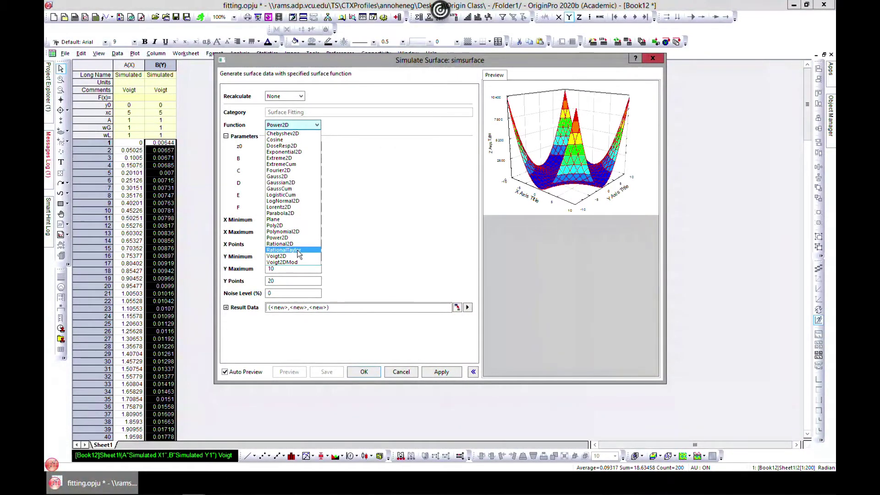
left_click(290, 158)
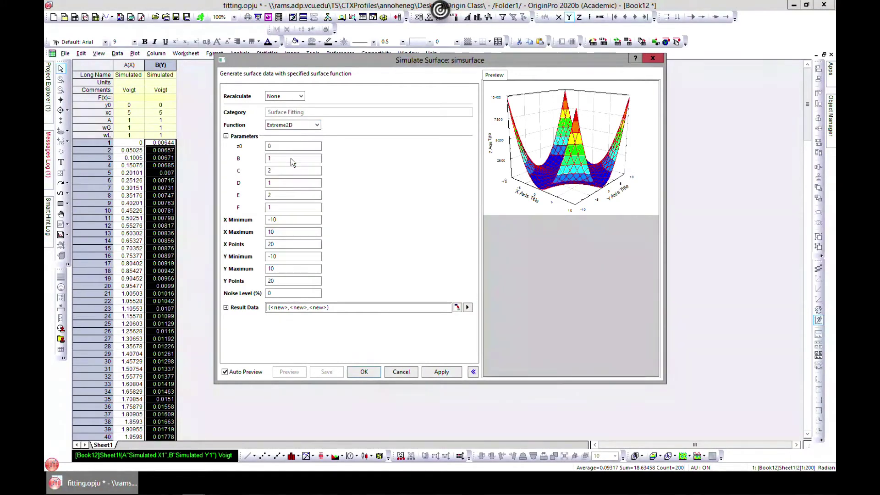
left_click(312, 125)
left_click(306, 141)
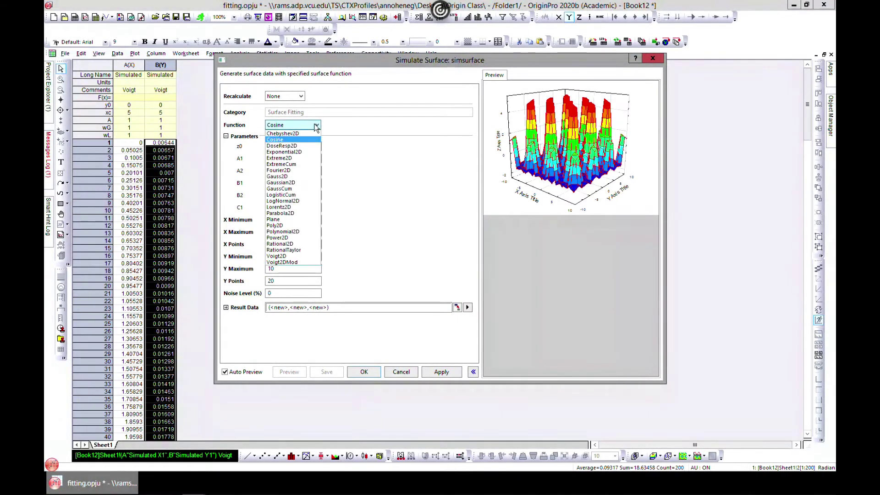
left_click(298, 170)
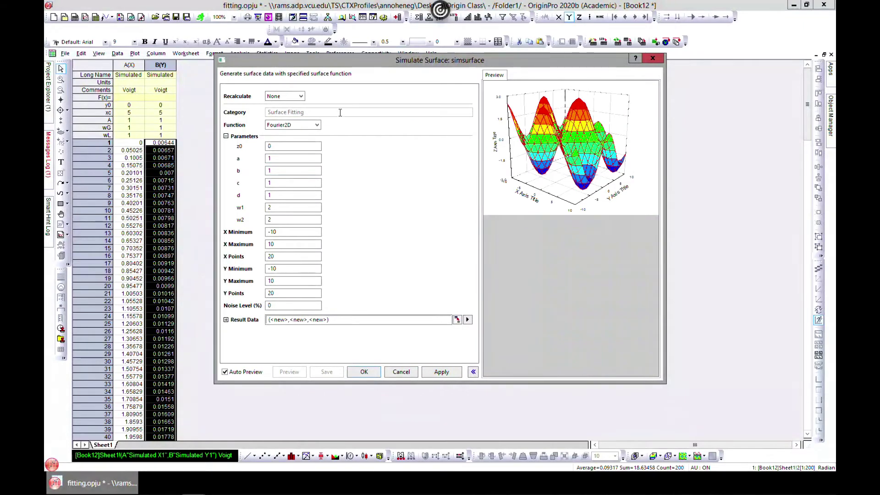
left_click(315, 127)
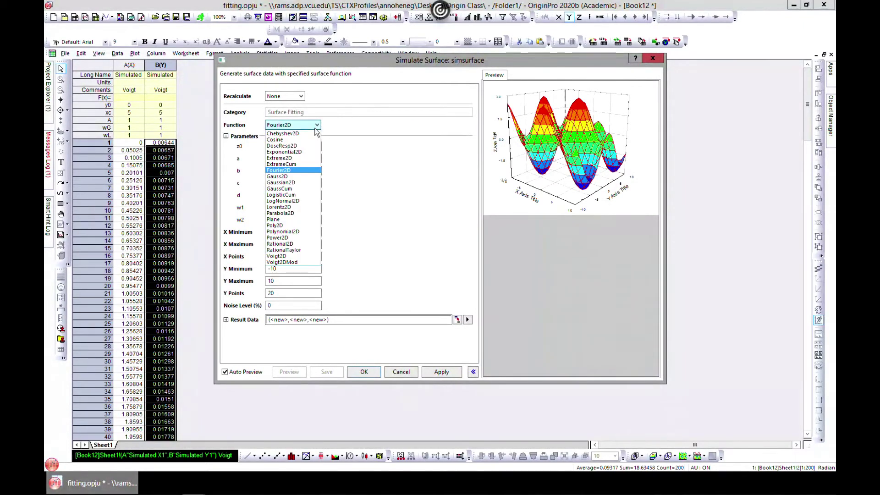
left_click(298, 183)
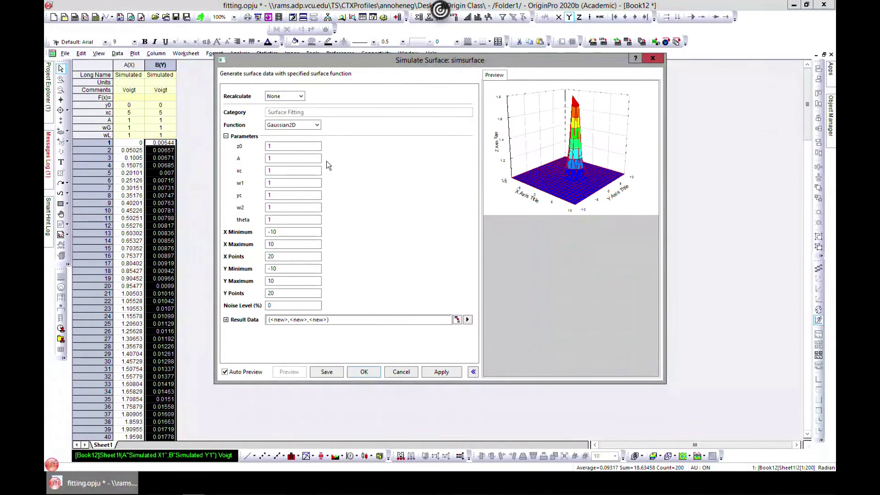
left_click(317, 125)
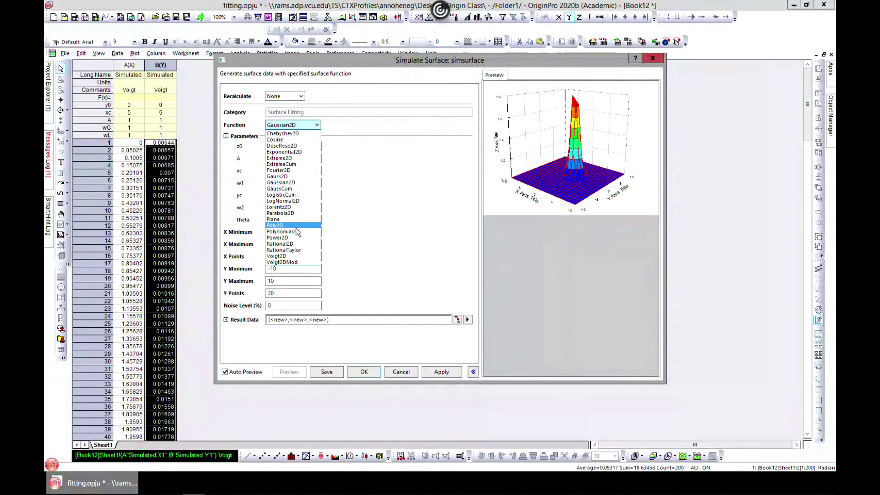
left_click(295, 226)
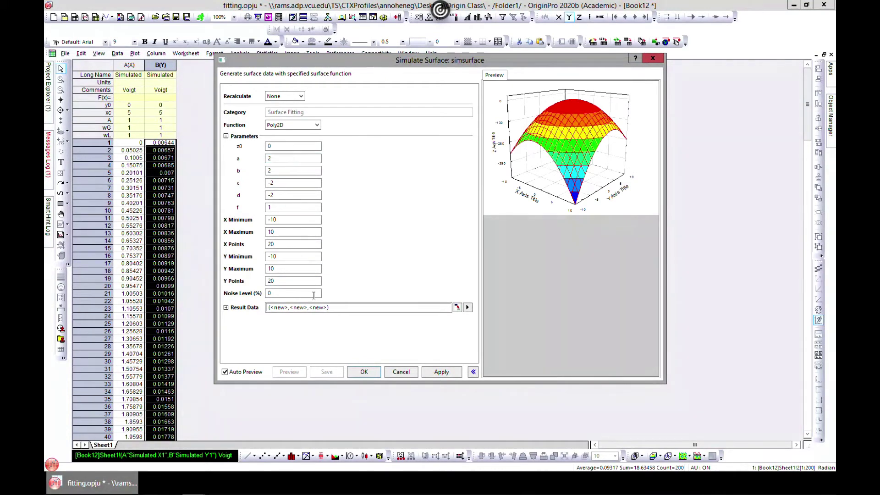
Step: Send the Poly2D surface results to a New Book and click OK to create Book14
left_click(470, 308)
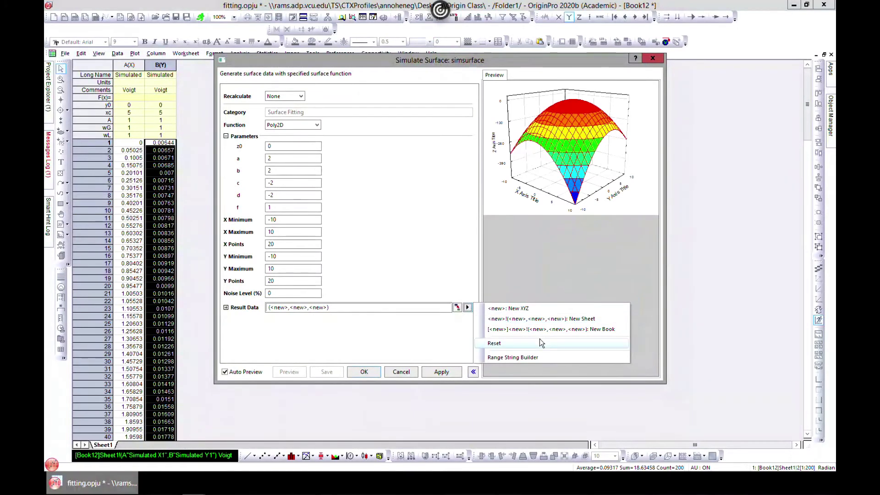
left_click(553, 329)
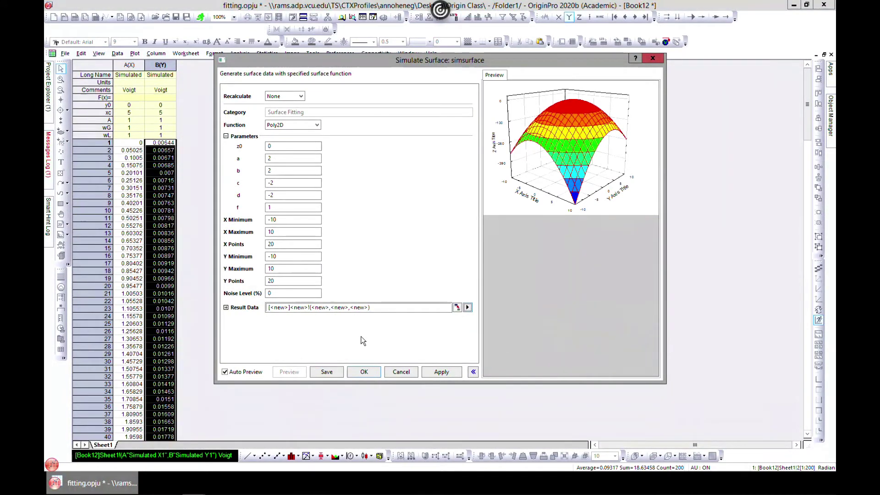
left_click(364, 373)
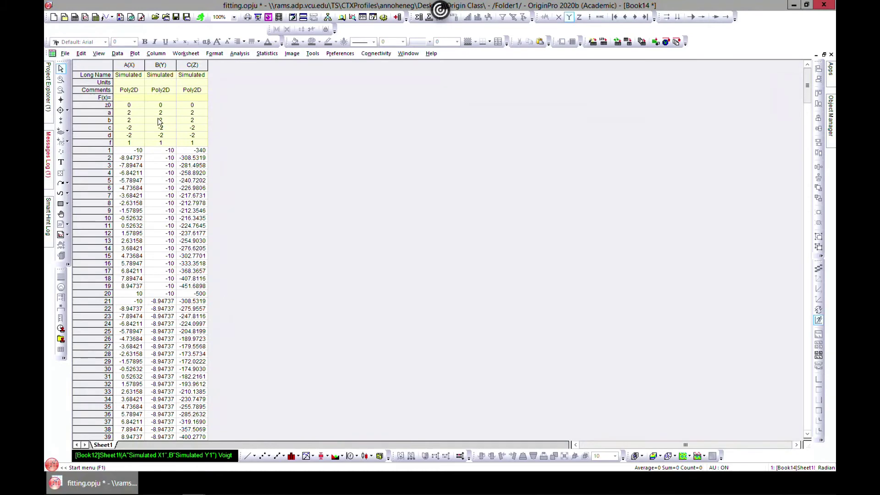
left_click(824, 56)
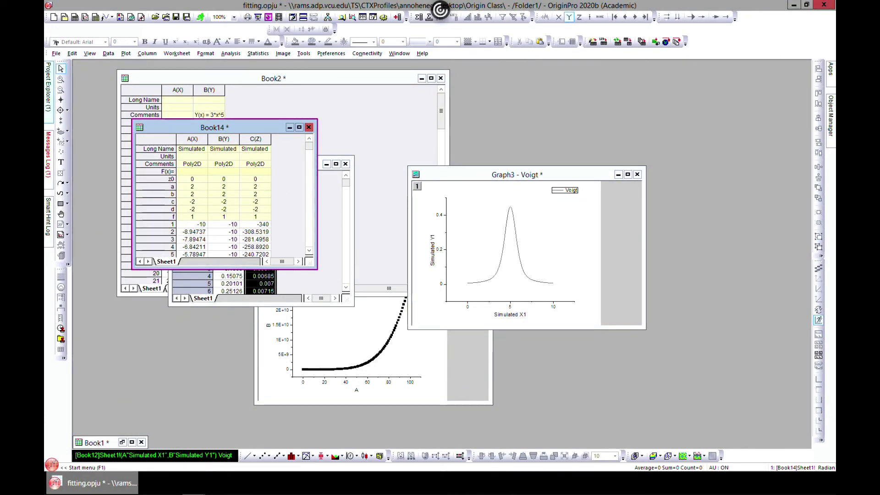
Step: Select Book14's A(X), B(Y) and C(Z) columns for plotting
left_click(48, 90)
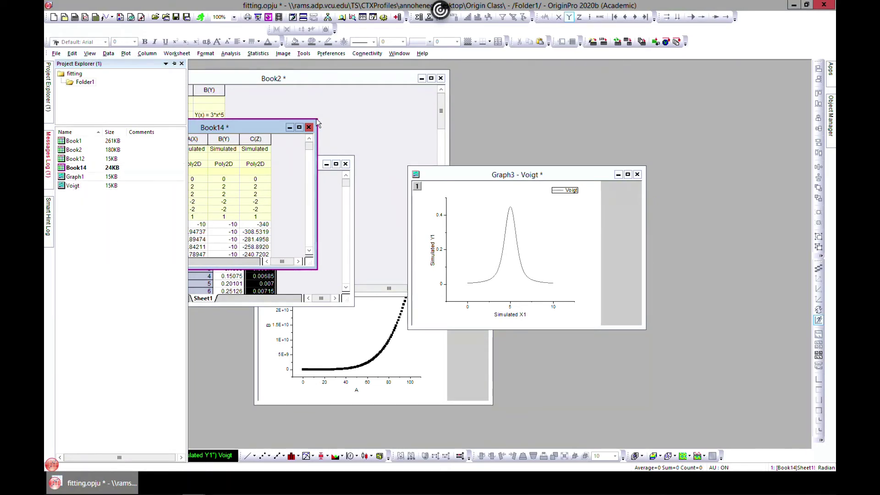
left_click(196, 138)
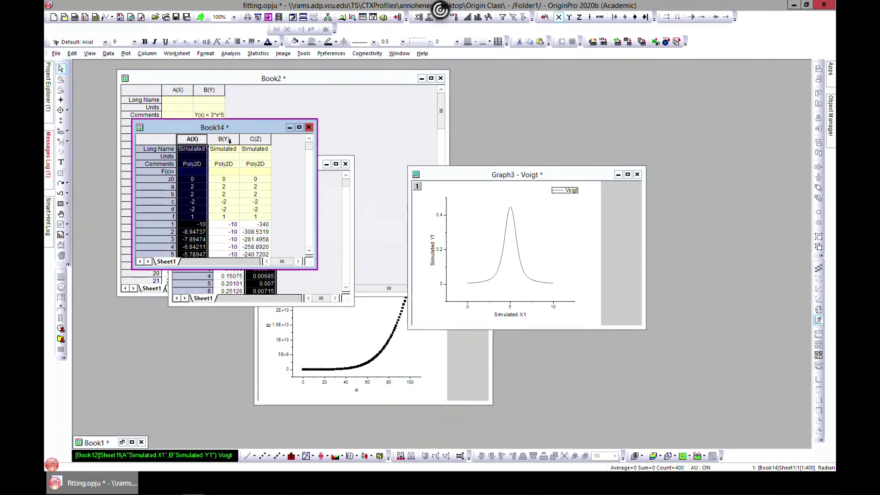
left_click(229, 139, "shift")
left_click(256, 140, "shift")
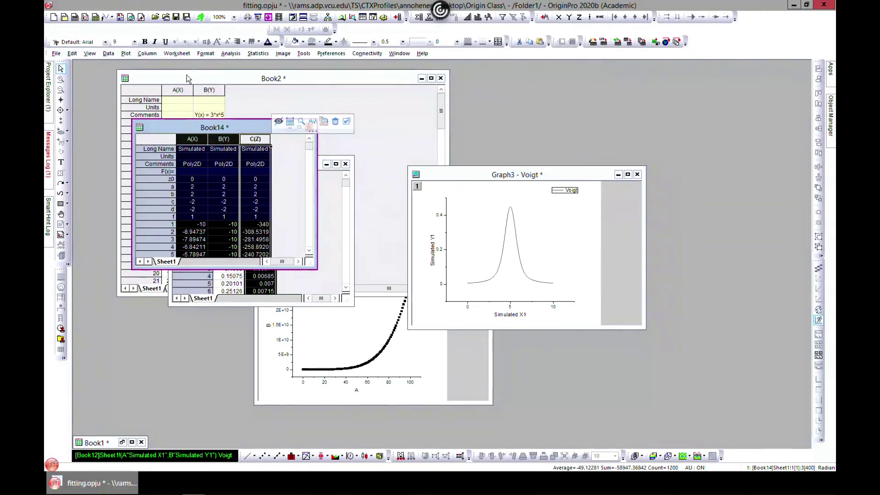
left_click(129, 54)
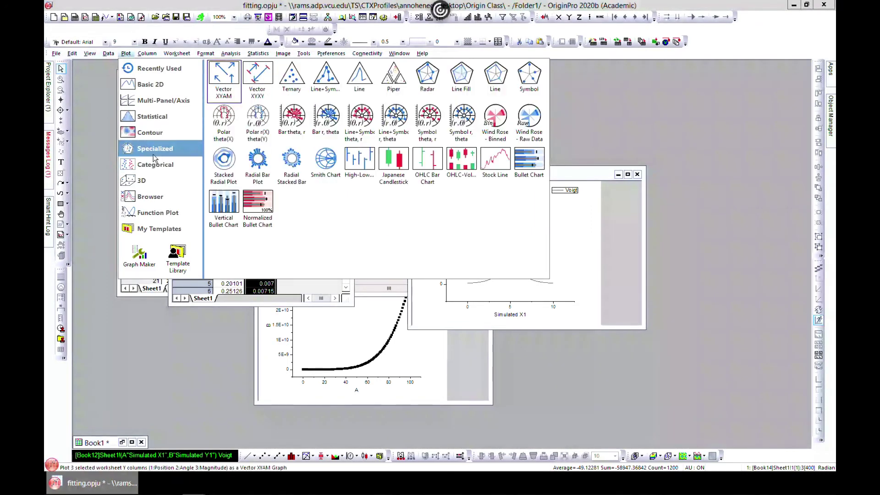
Step: Plot the columns as a 3D Colormap Surface and maximize the new Graph2 window
mouse_move(162, 178)
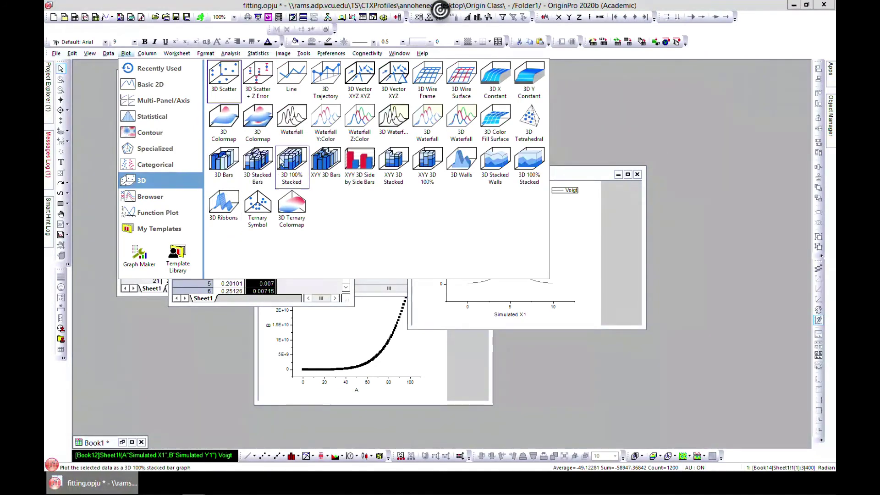
left_click(225, 115)
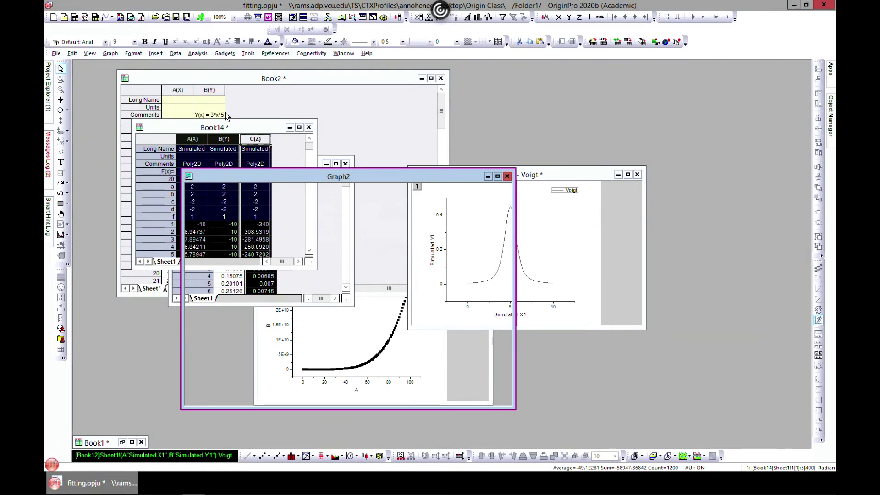
left_click(497, 176)
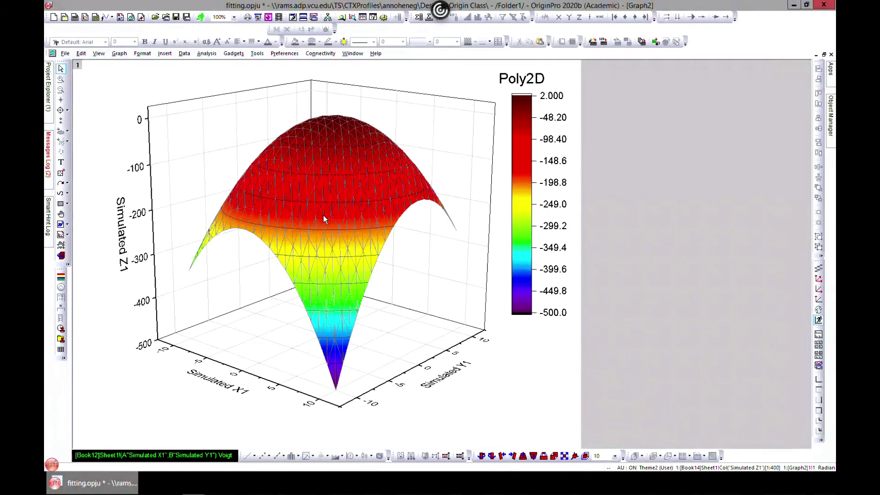
Step: Nudge the Poly2D surface graph right and down, then rotate it to a tilted view in screen mode
left_click(456, 137)
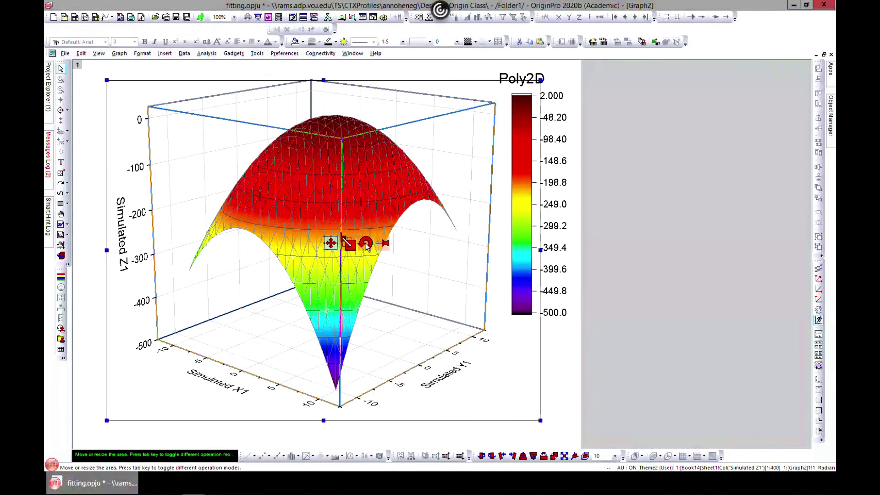
left_click_drag(365, 243, 380, 250)
left_click(399, 262)
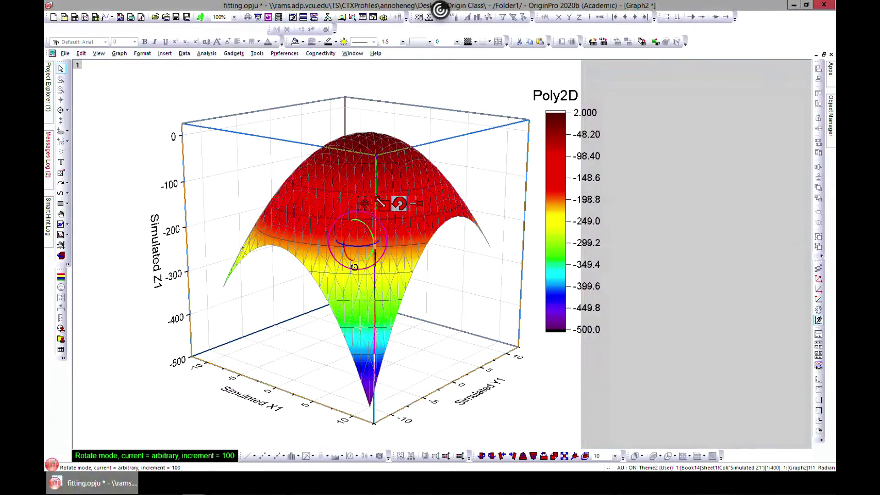
key("Tab")
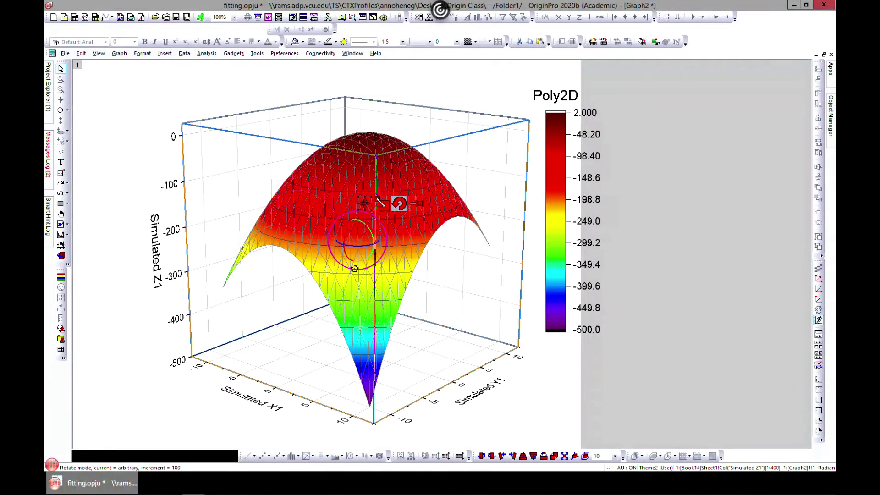
left_click_drag(363, 279, 386, 198)
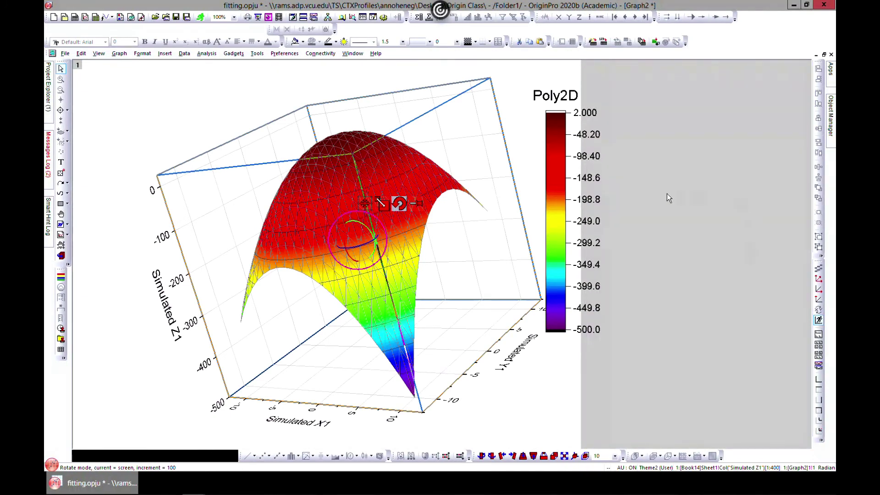
Step: Reopen Analysis > Fitting > Simulate Surface, still set to Poly2D, and list its available surface functions
left_click(207, 53)
left_click(207, 54)
left_click(229, 53)
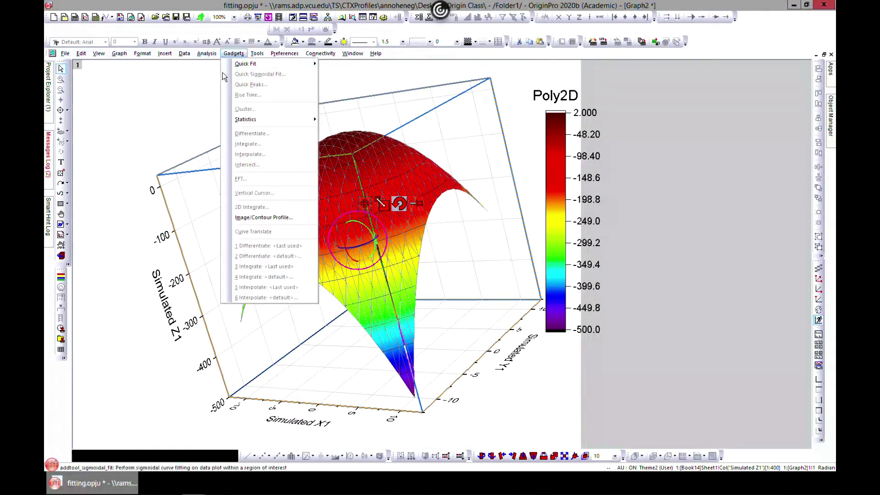
left_click(206, 53)
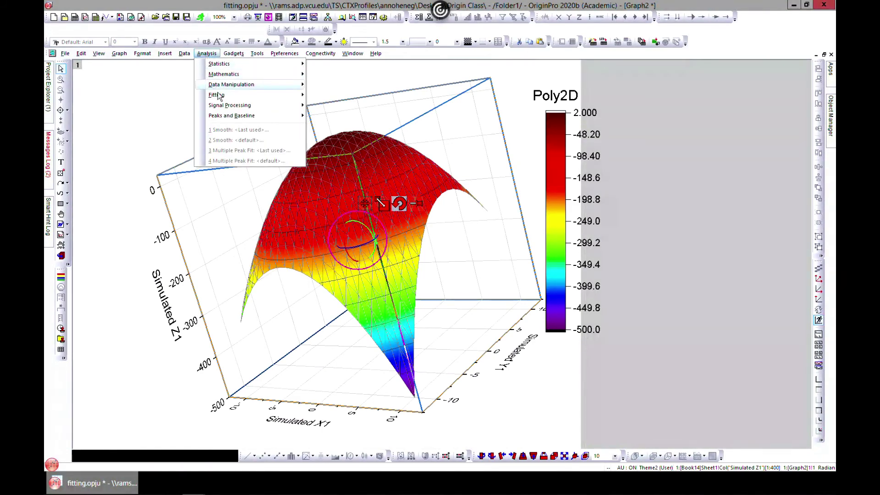
mouse_move(218, 98)
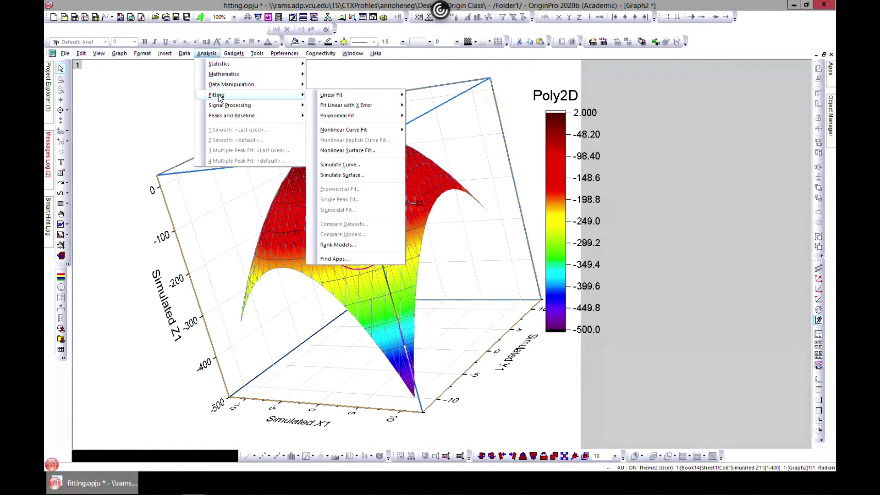
left_click(338, 177)
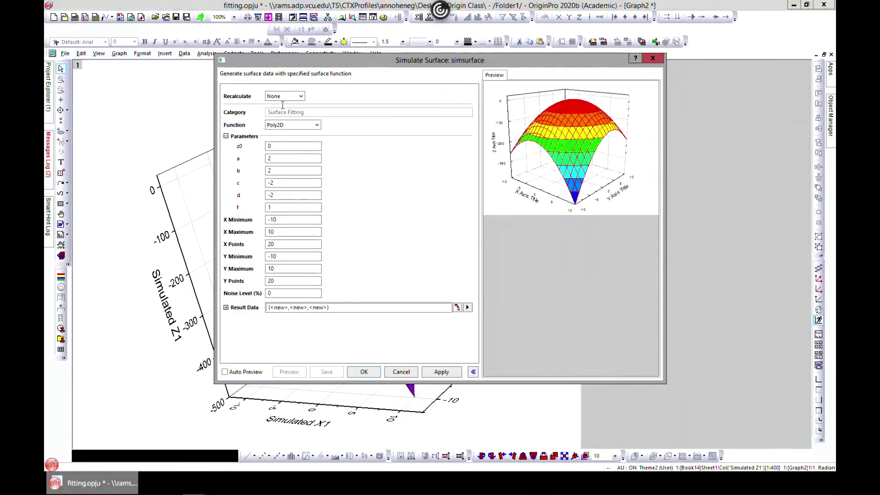
left_click(307, 124)
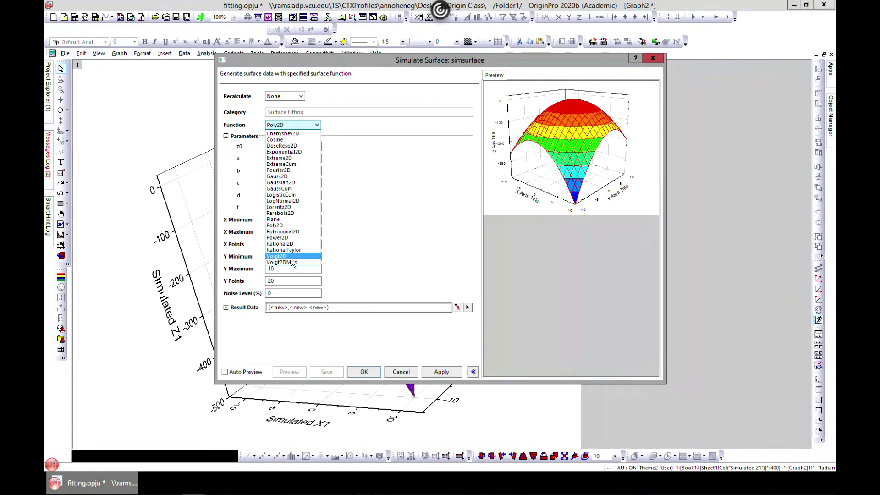